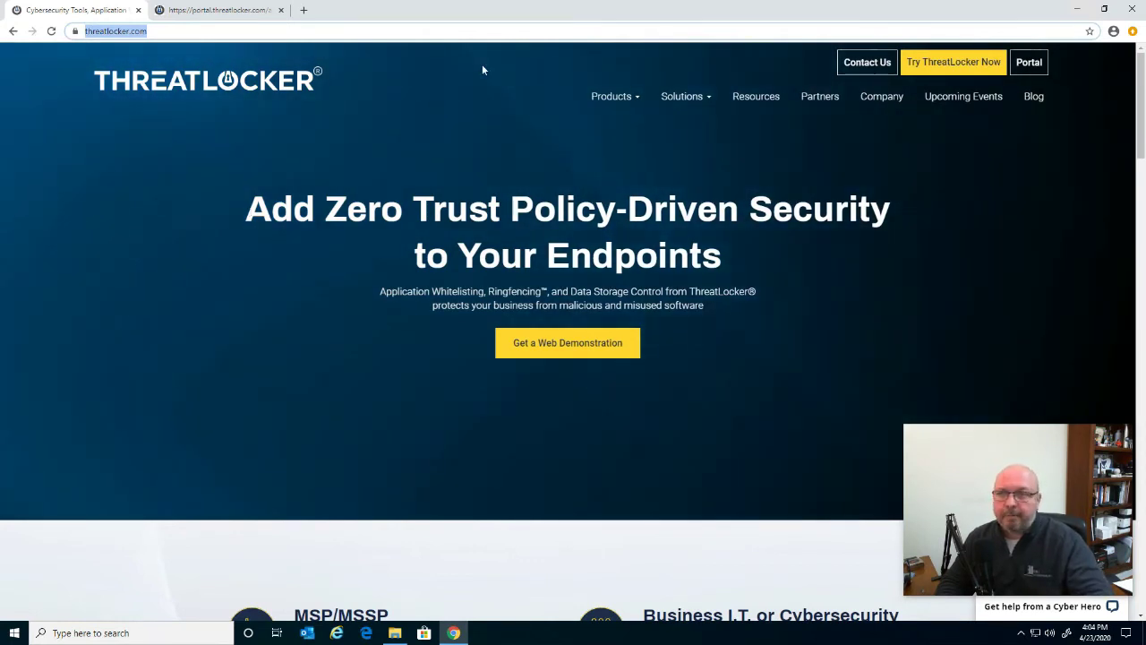
Minimize the Chrome window holding the ThreatLocker portal to reveal the Windows desktop
left_click(1077, 9)
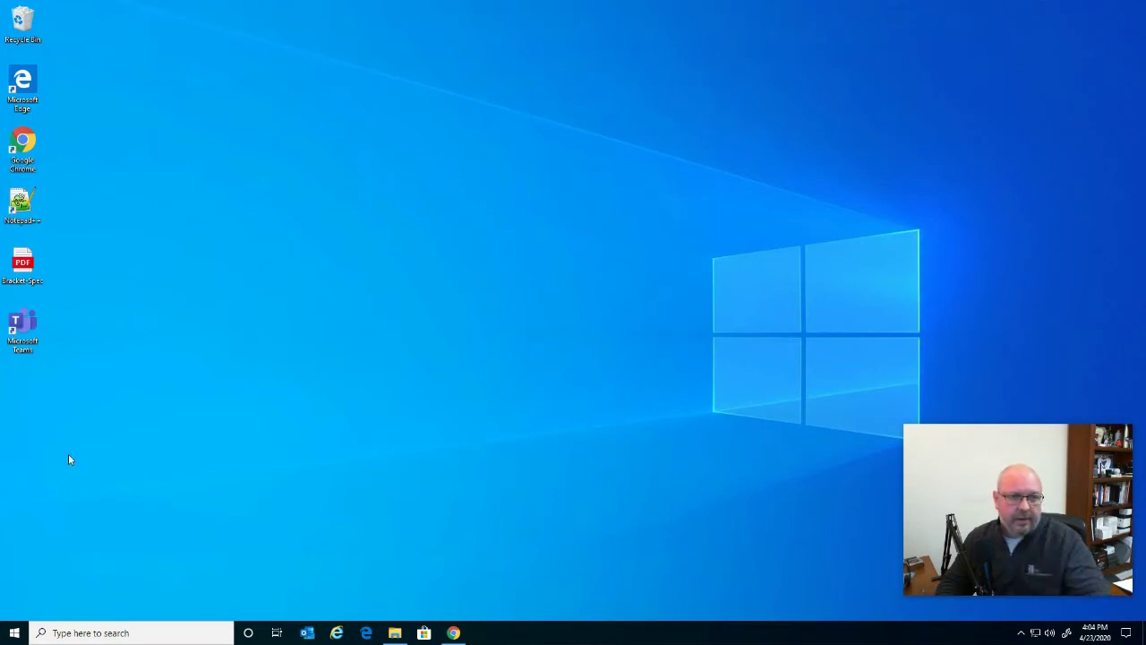
Add an empty text document named Test to the desktop via New > Text Document
right_click(42, 432)
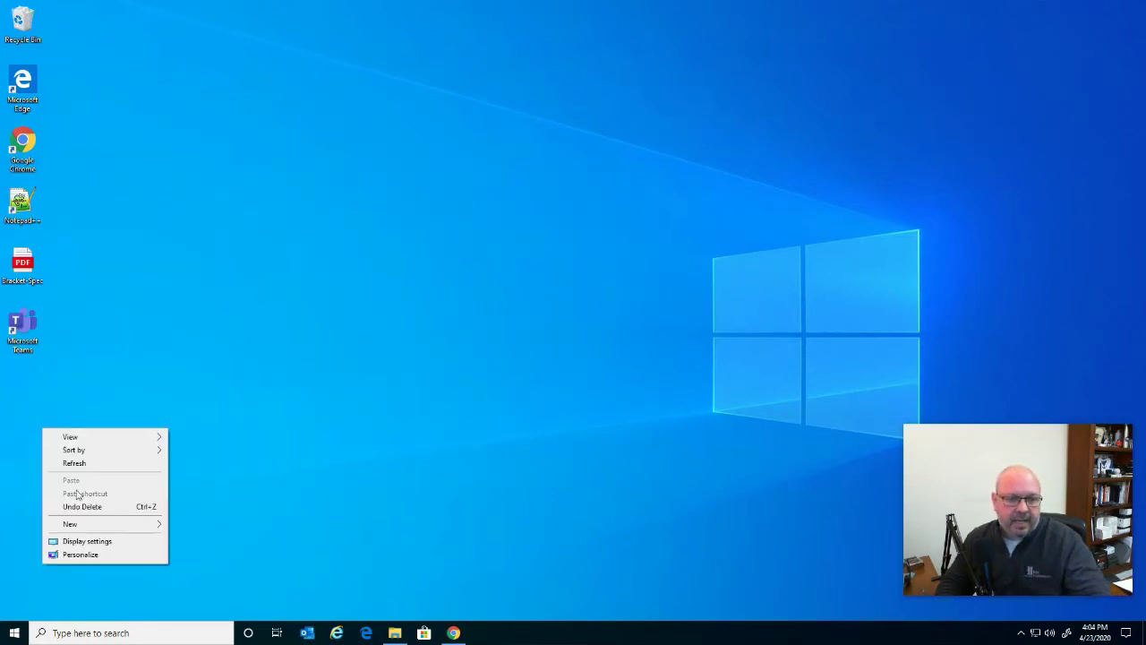
mouse_move(111, 524)
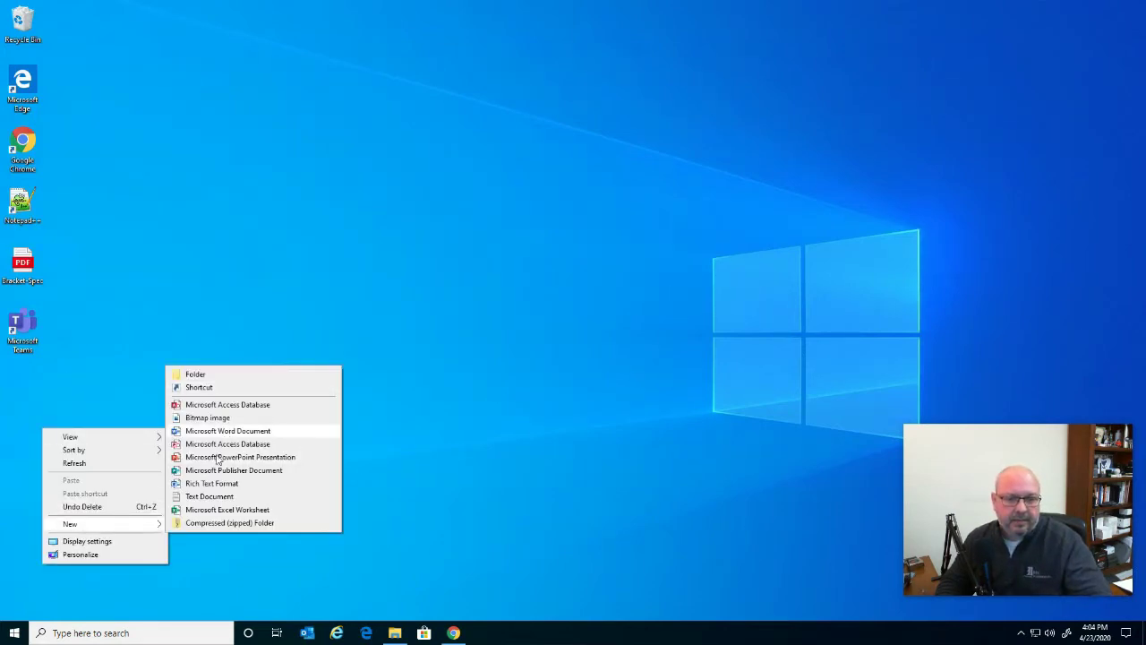
left_click(209, 496)
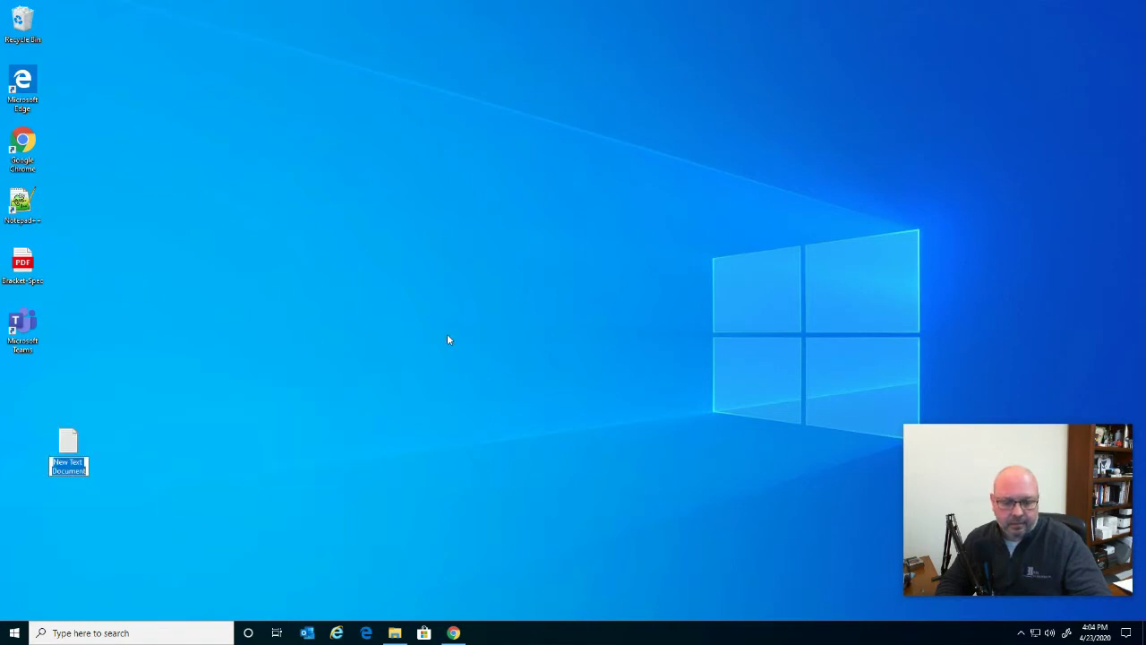
type("Test")
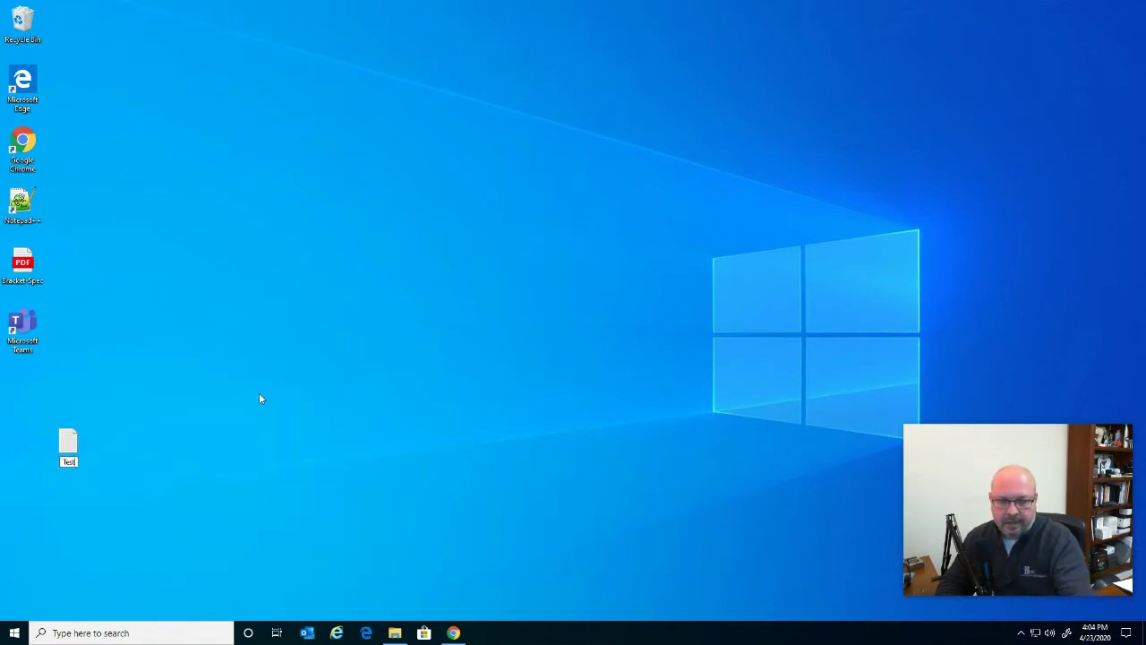
key("Return")
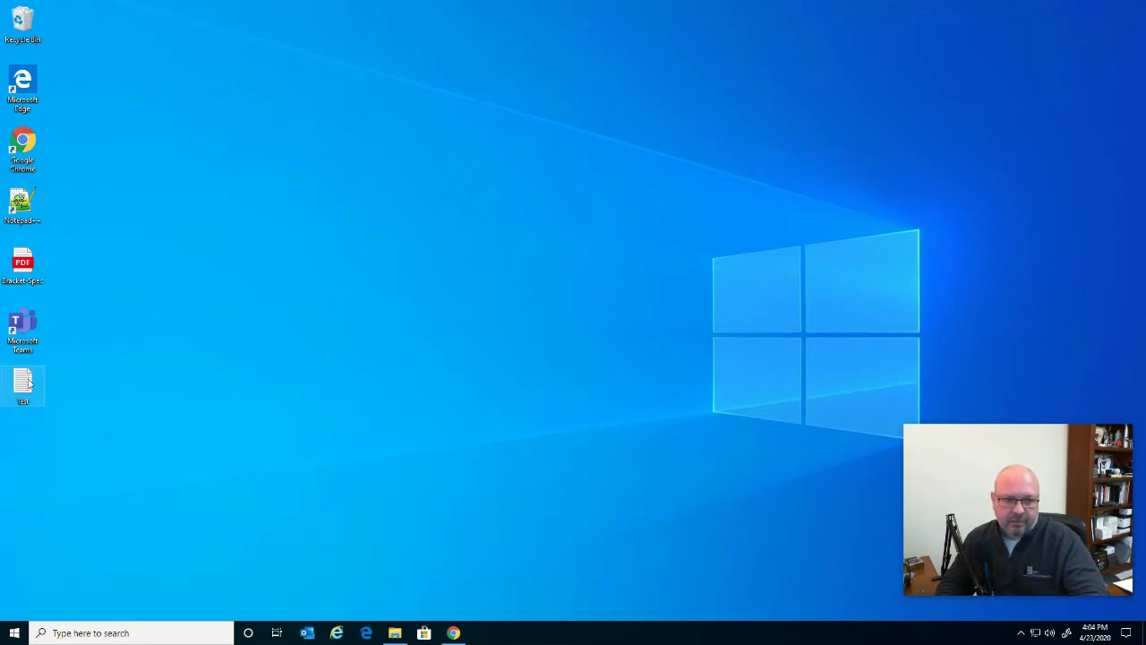
mouse_move(22, 397)
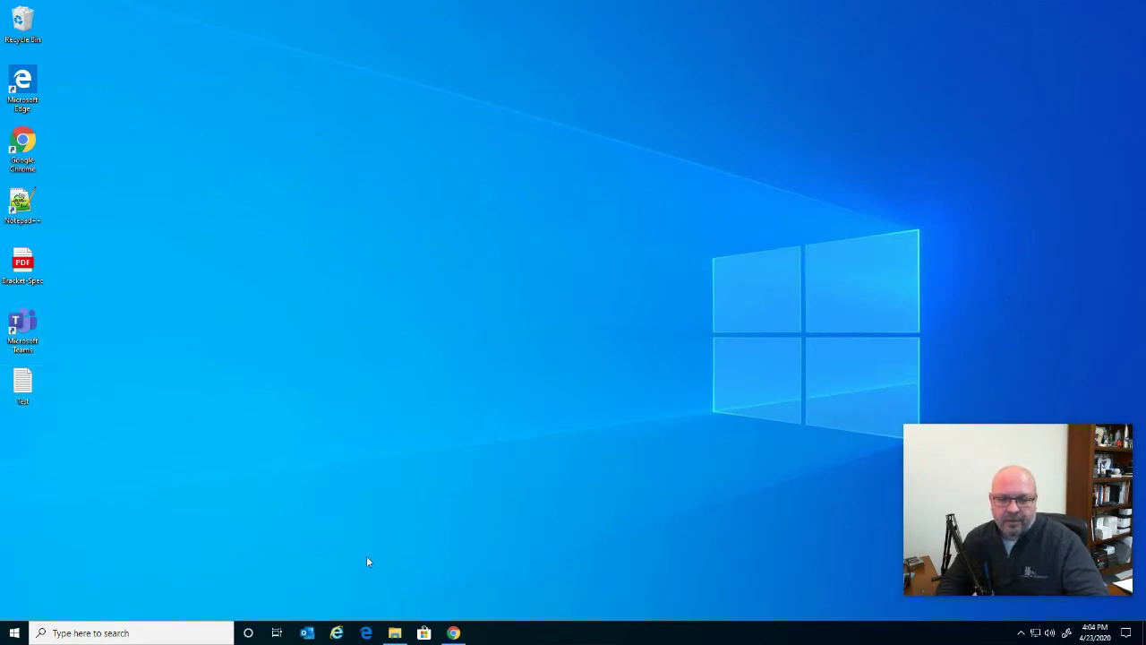
Return to the ThreatLocker portal and open the Storage Control policies scoped to BLPC-LAB1
left_click(453, 632)
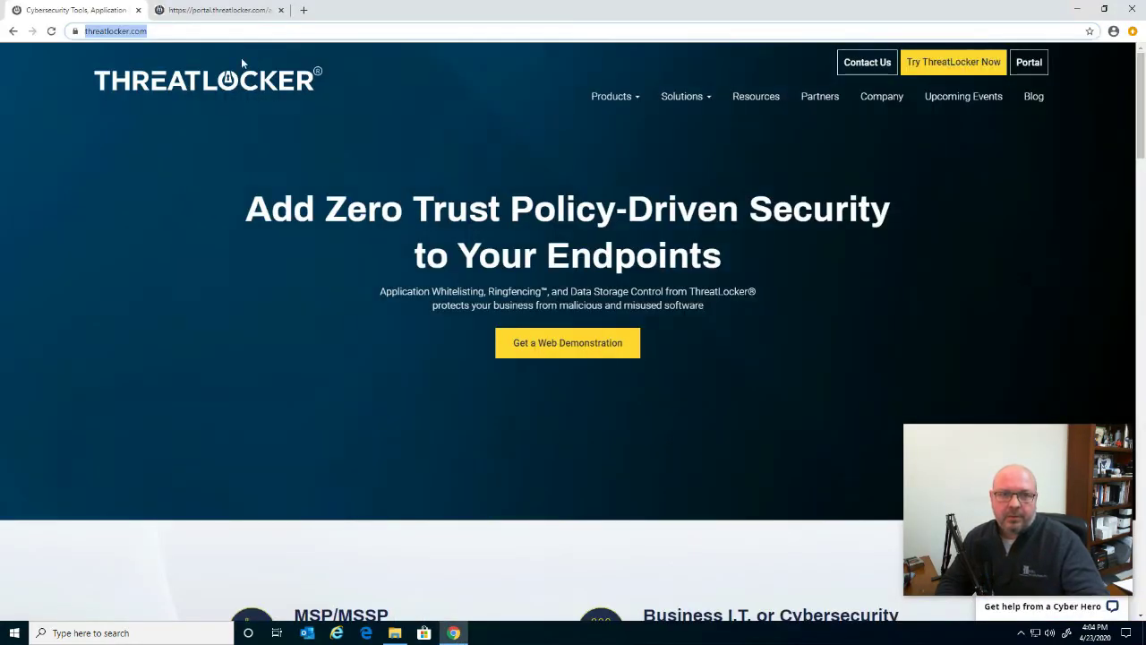
left_click(216, 9)
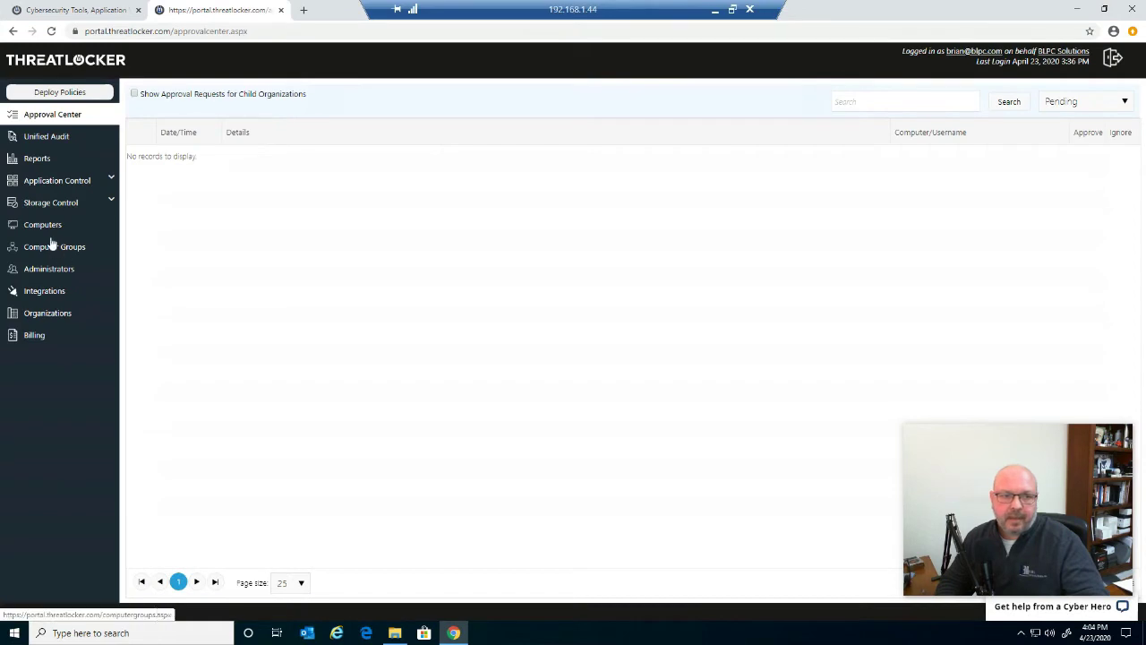
left_click(54, 204)
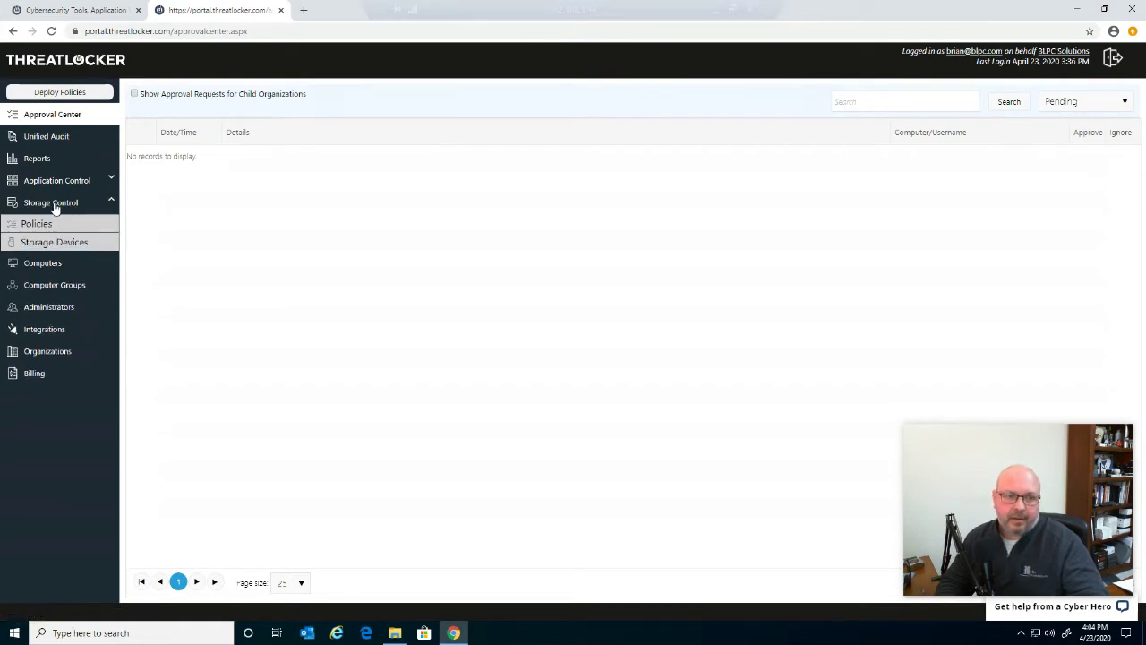
left_click(37, 223)
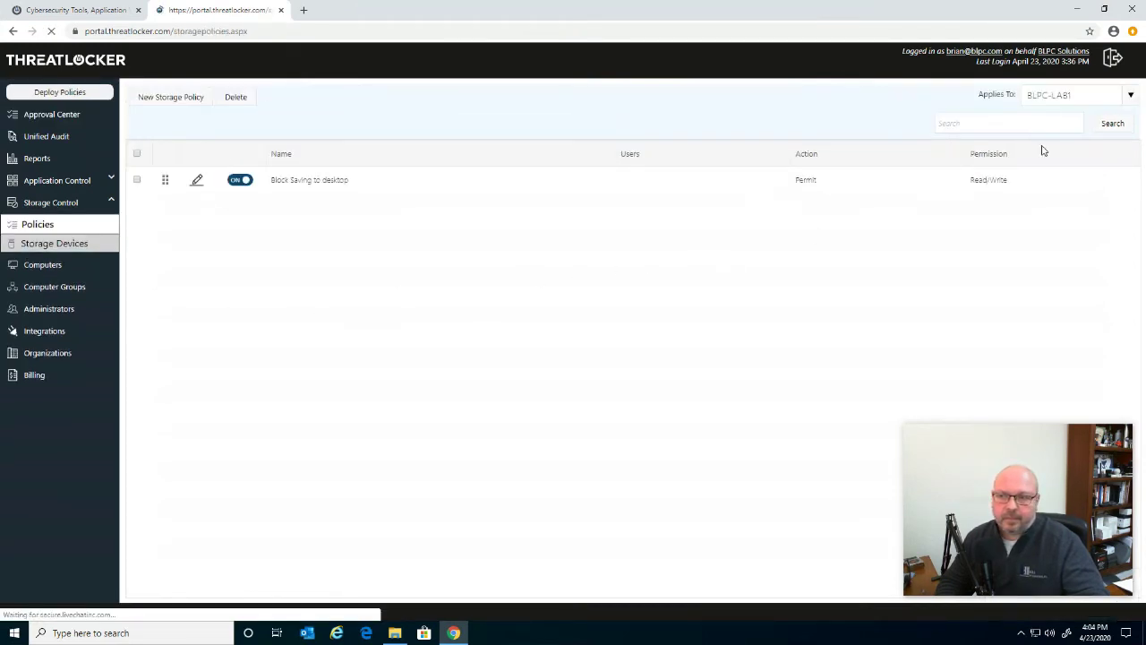
left_click(1129, 96)
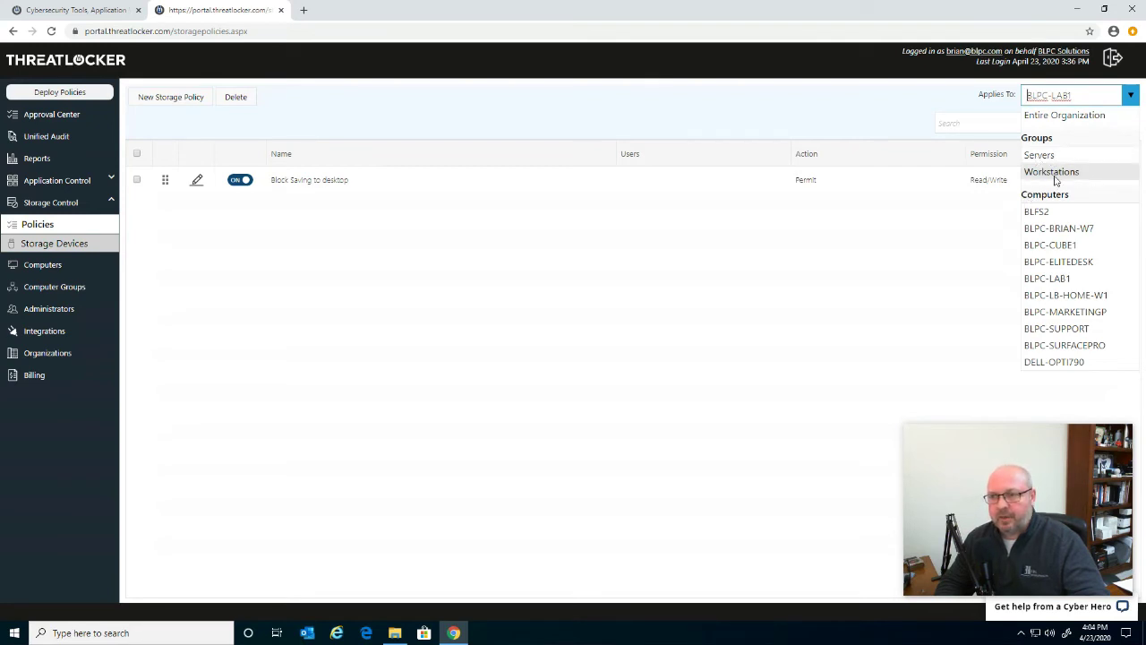
left_click(1059, 279)
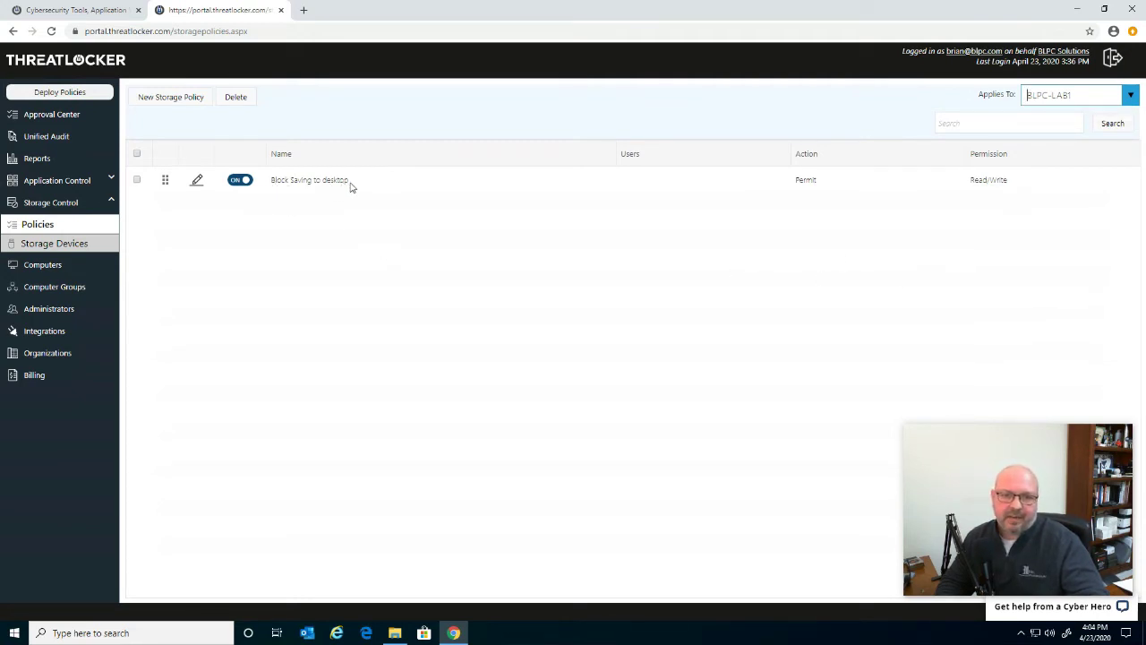
Edit the Block Saving to desktop policy, switching its action to Deny and permission to Write
left_click(197, 183)
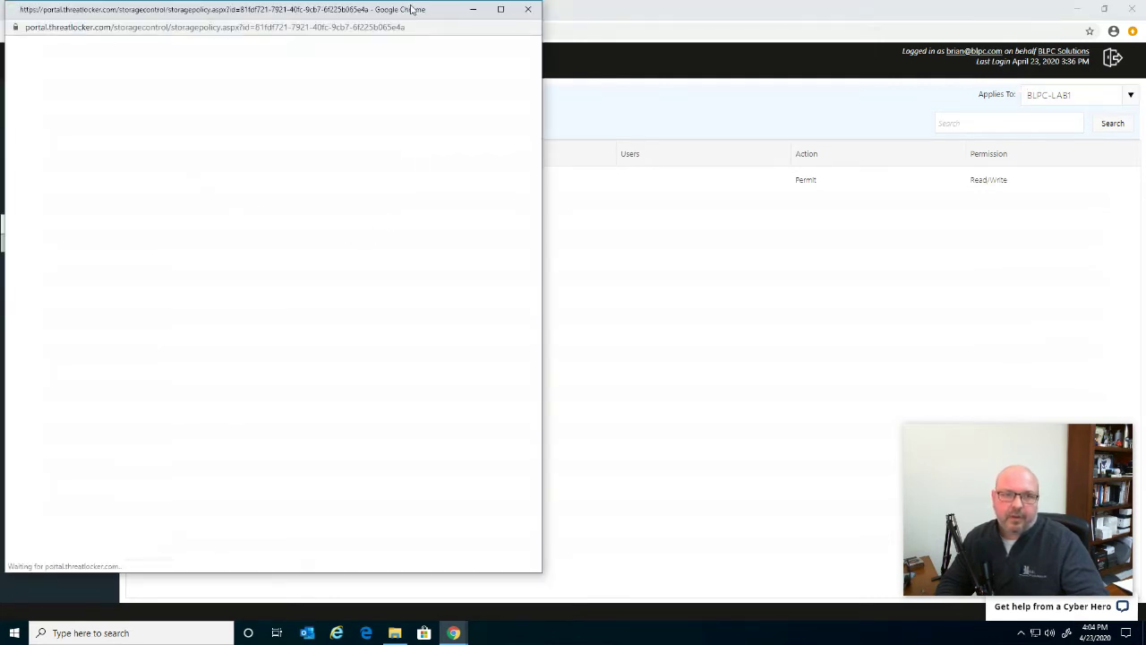
left_click_drag(411, 9, 463, 16)
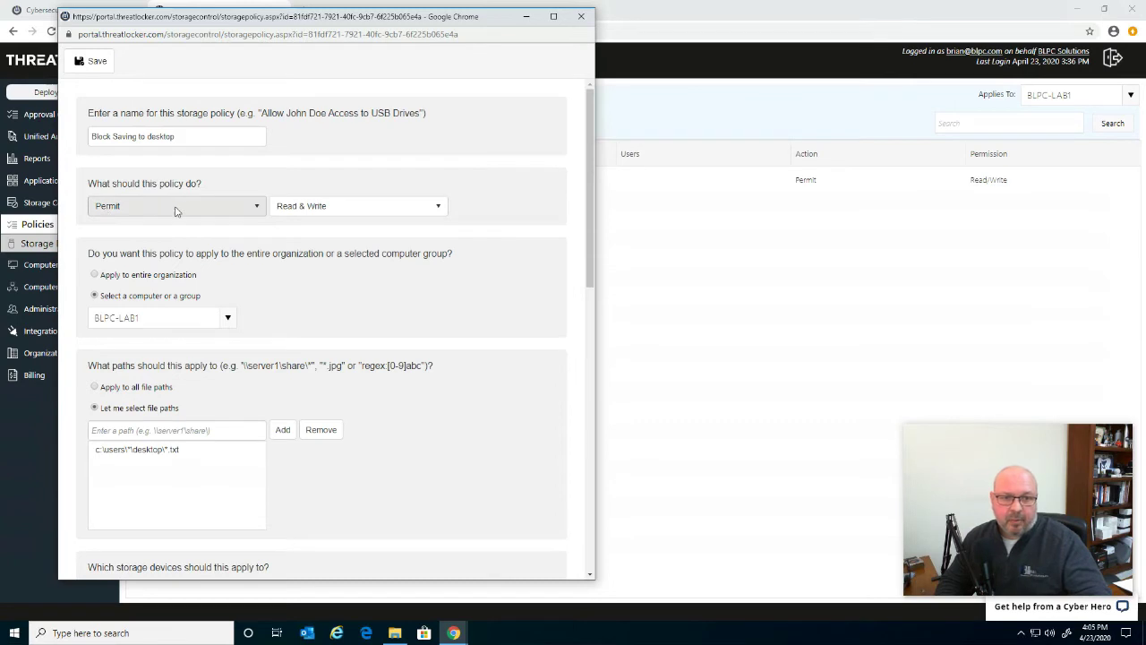
left_click(256, 207)
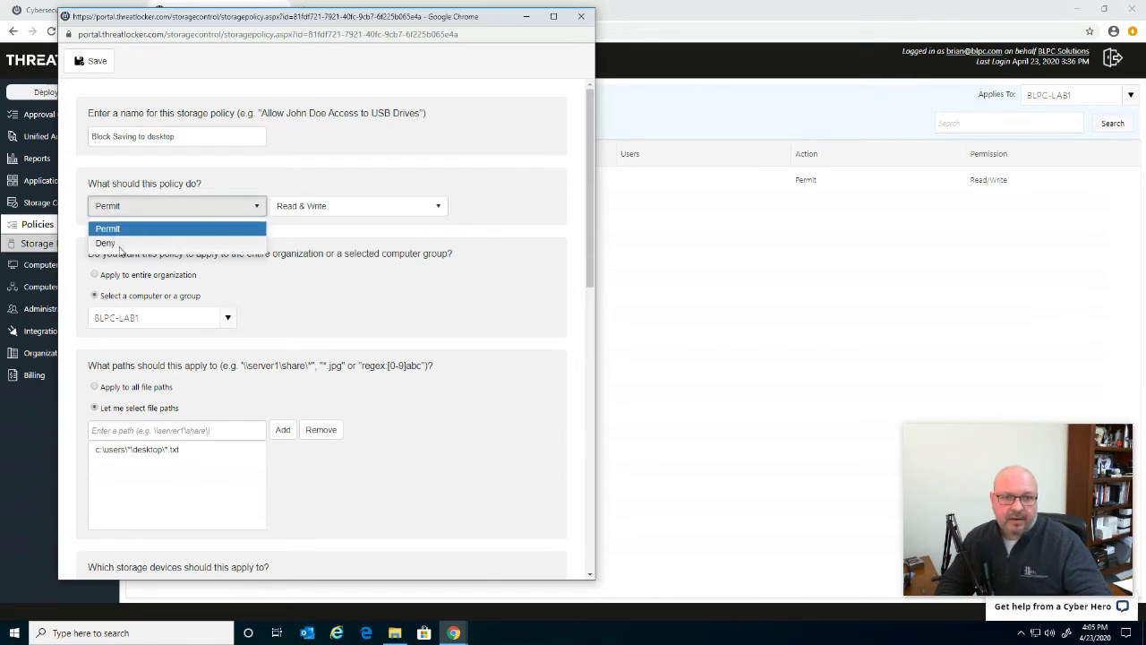
left_click(106, 244)
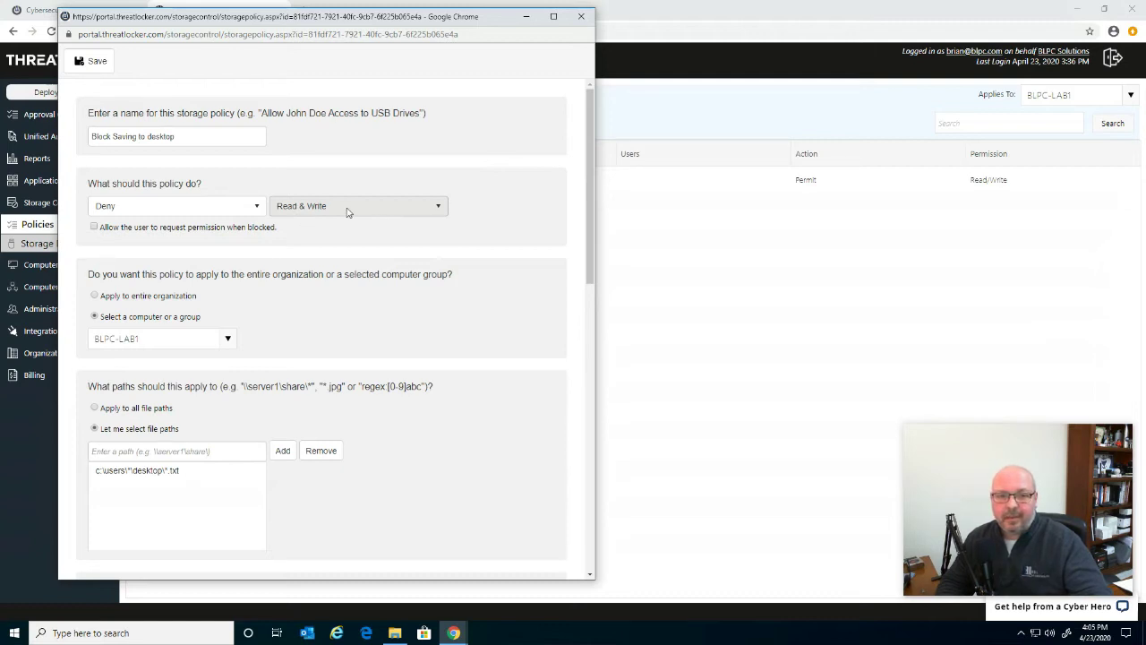
left_click(347, 211)
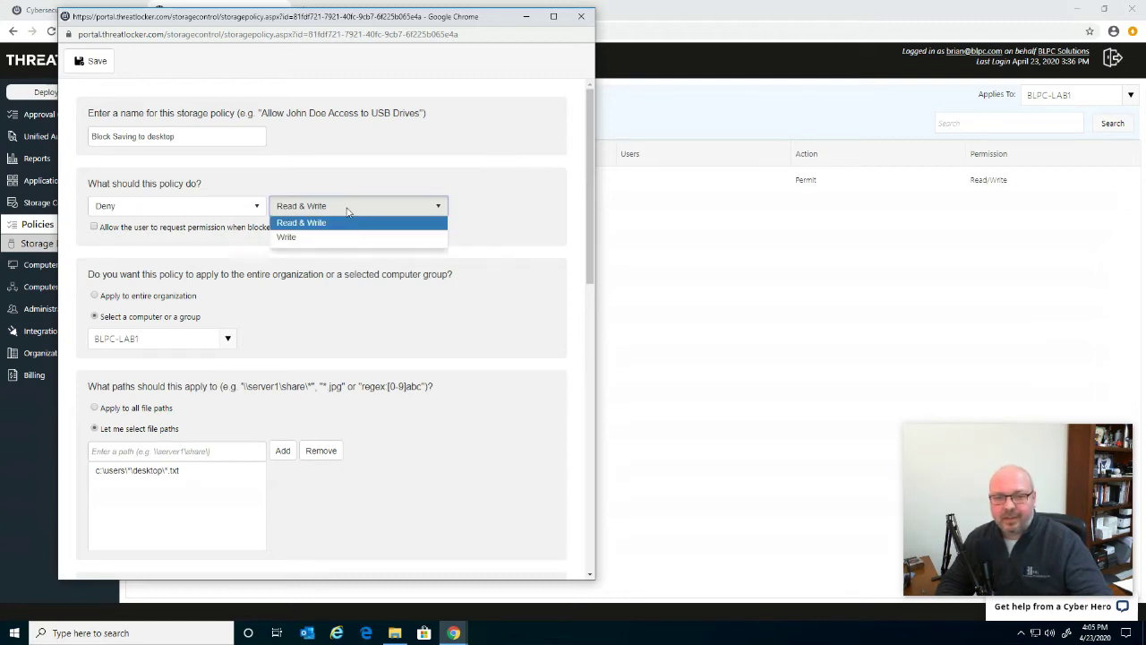
left_click(288, 245)
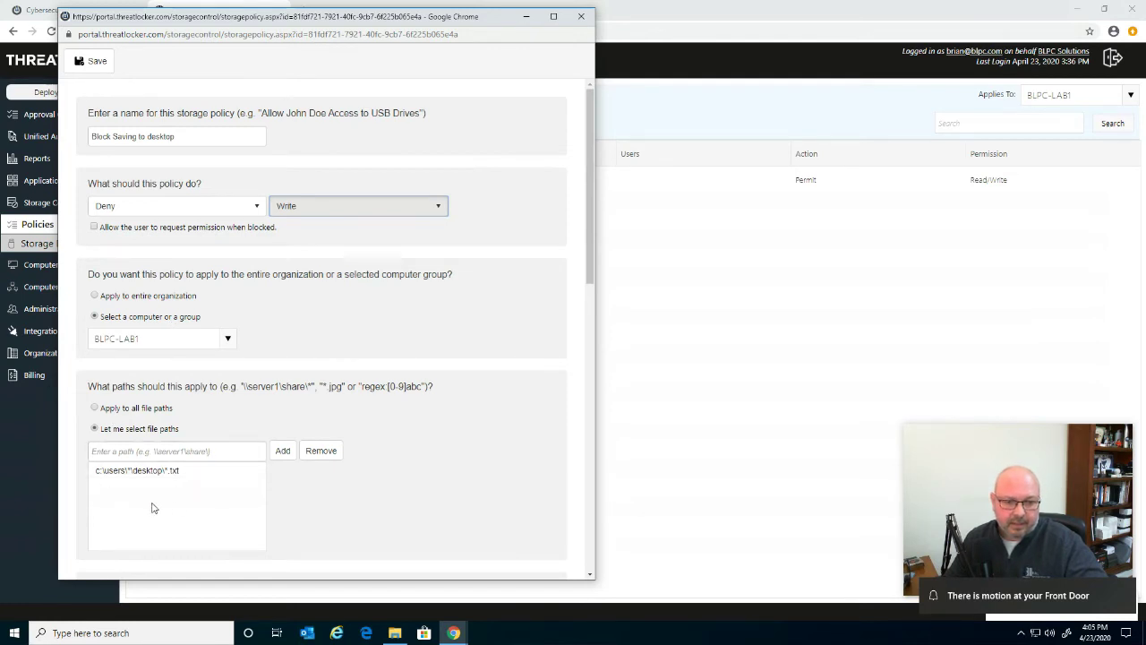
Scroll through the policy editor to review its path, devices, users, expiry and audit settings
scroll(183, 458, "down", 1)
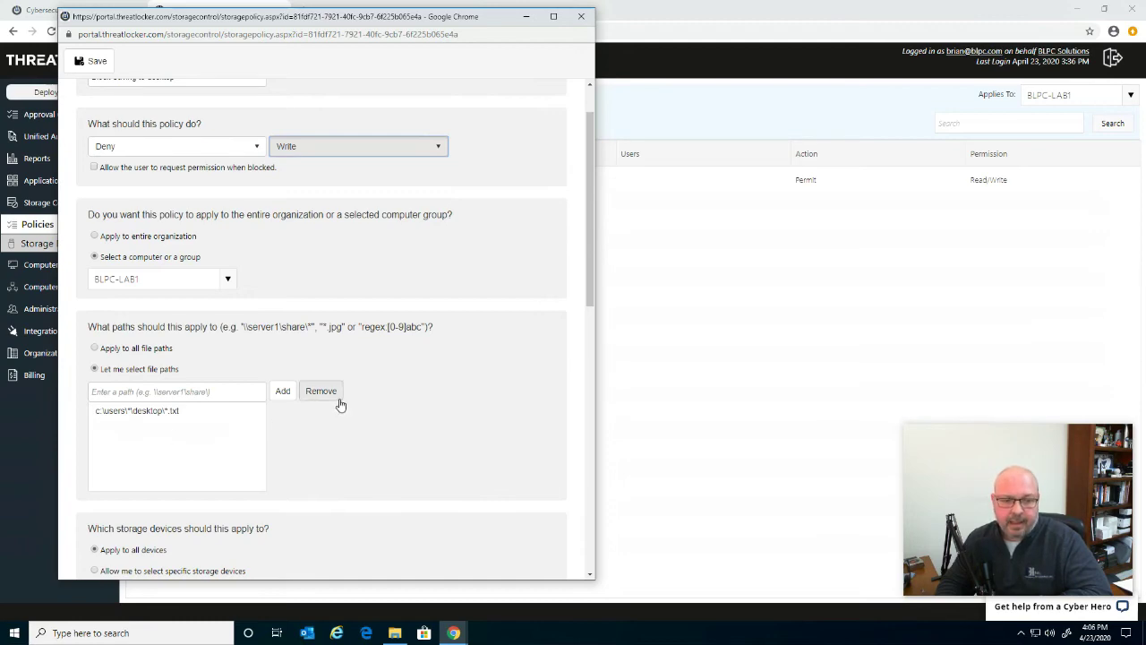
scroll(340, 402, "down", 3)
scroll(377, 401, "down", 3)
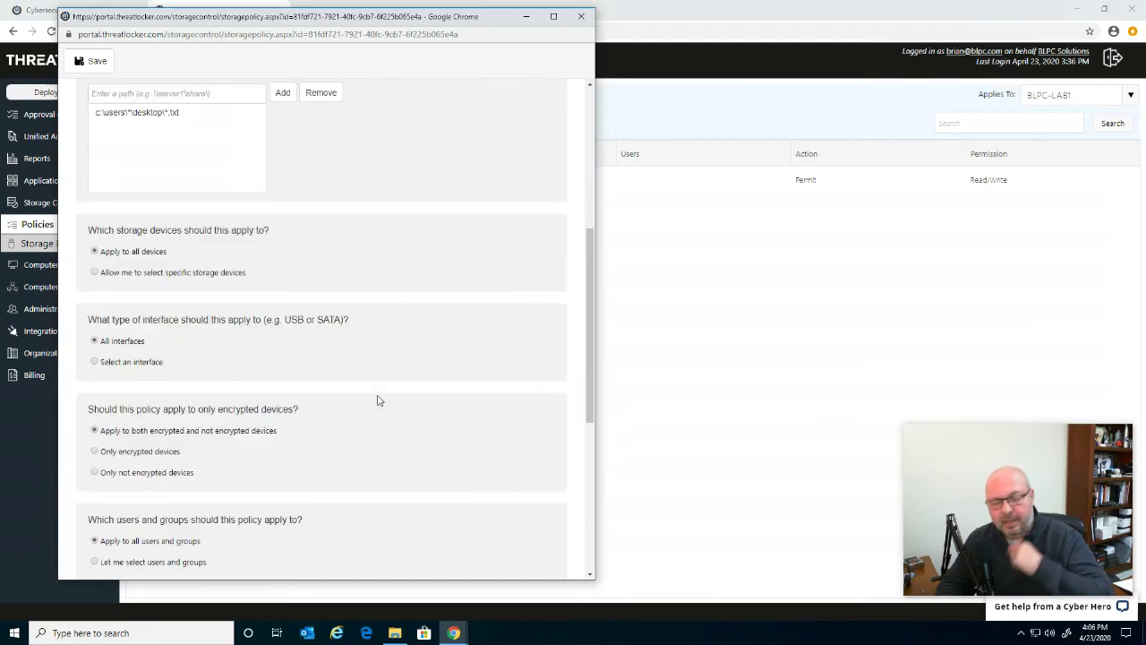
scroll(375, 399, "down", 3)
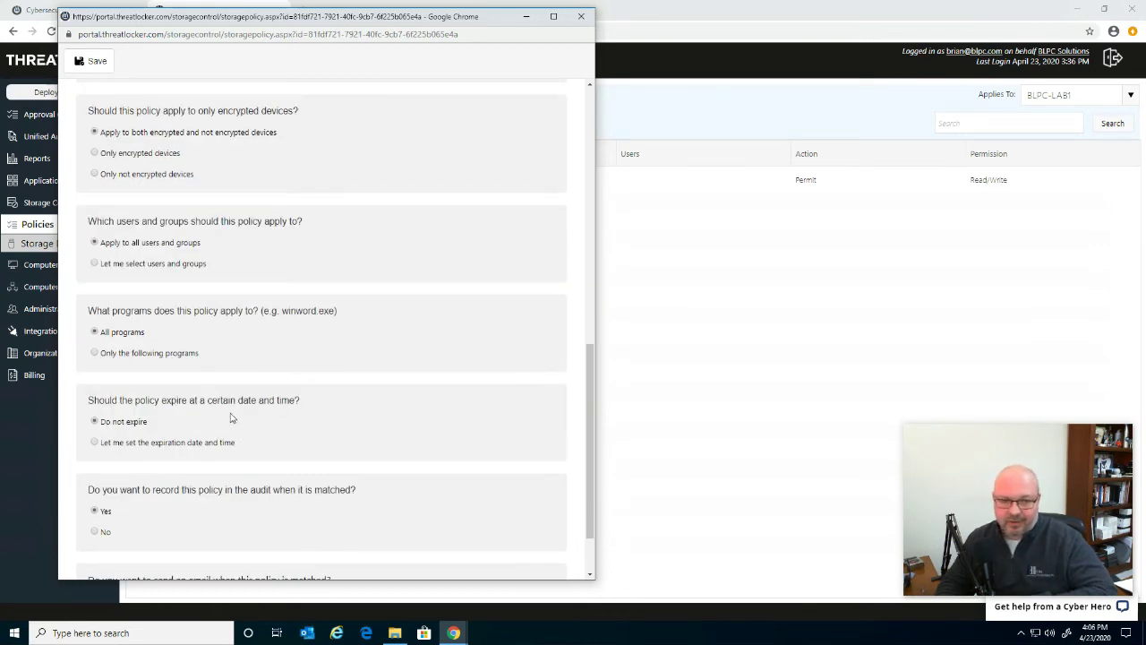
scroll(272, 401, "up", 3)
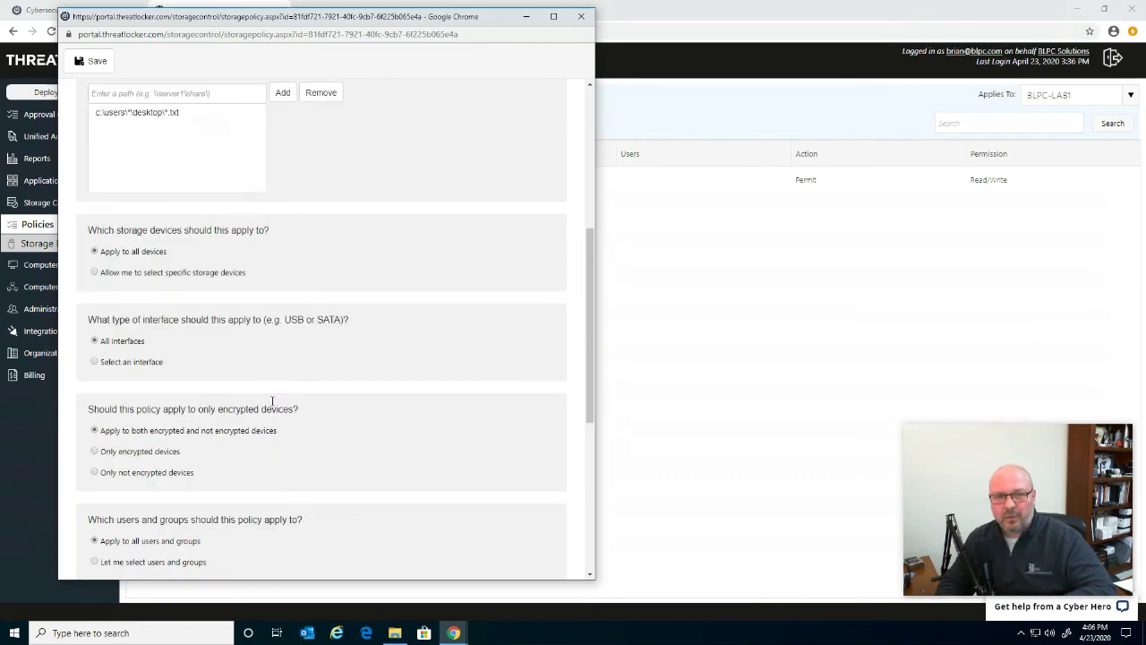
scroll(272, 401, "up", 4)
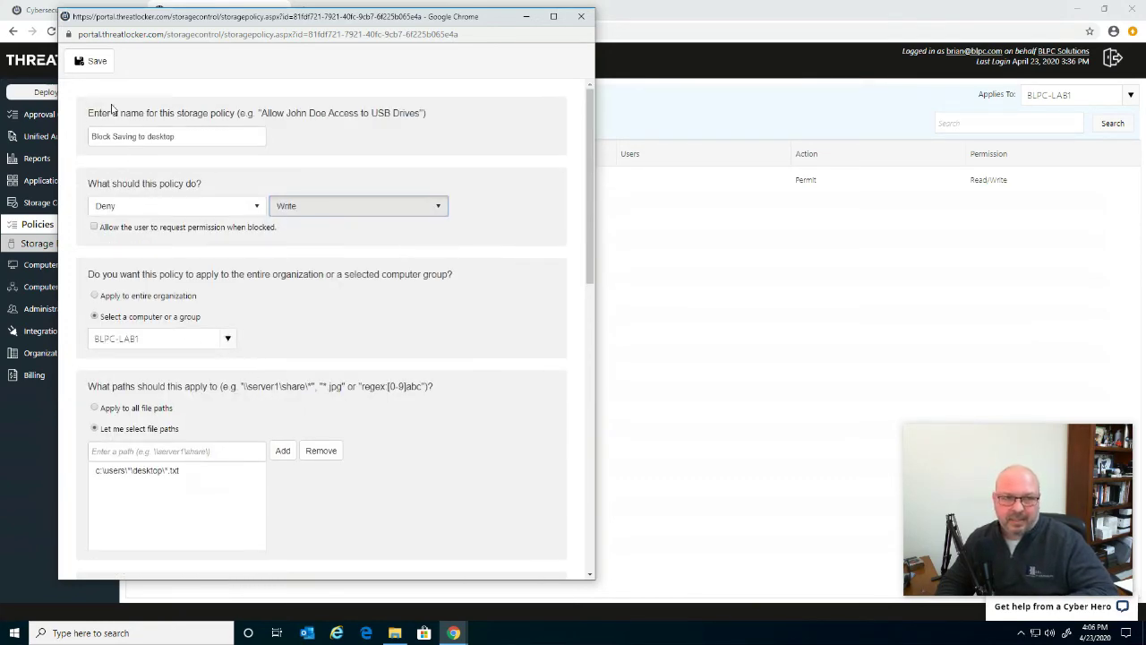
Save the Deny Write policy, deploy policies to client PCs, and minimize Chrome
left_click(91, 61)
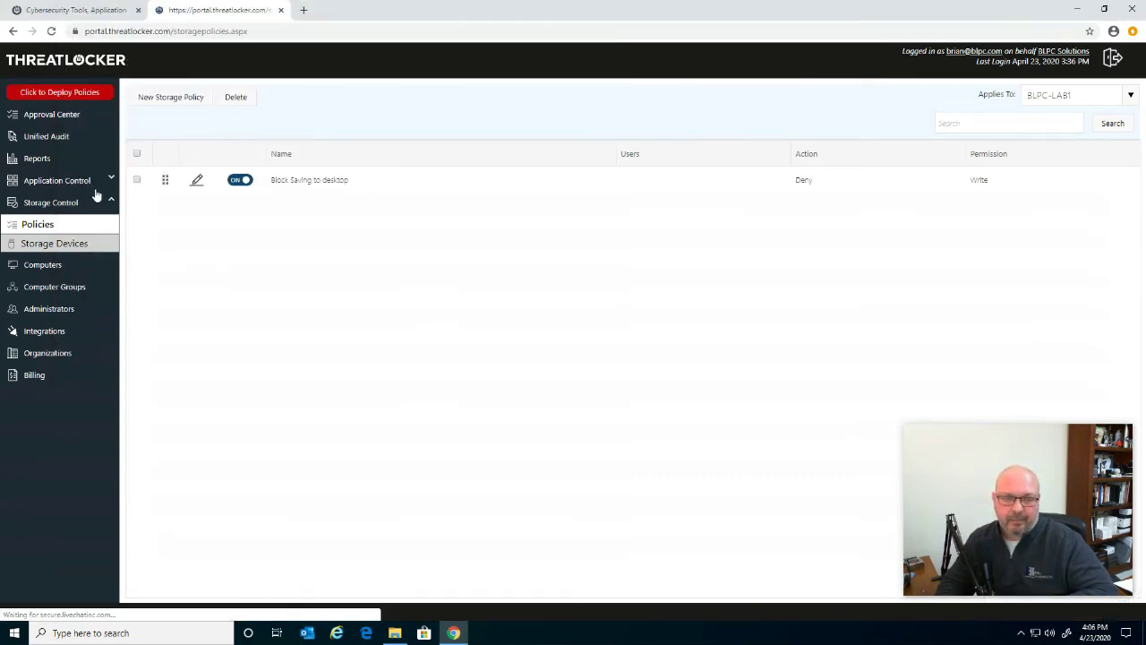
left_click(40, 93)
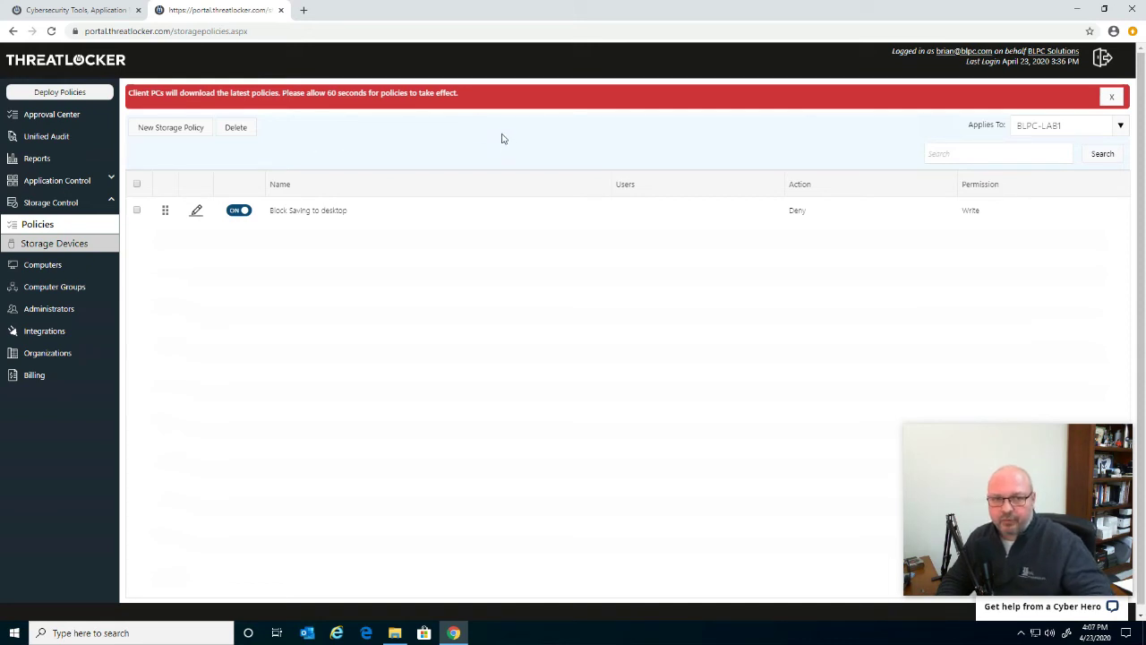
left_click(1075, 12)
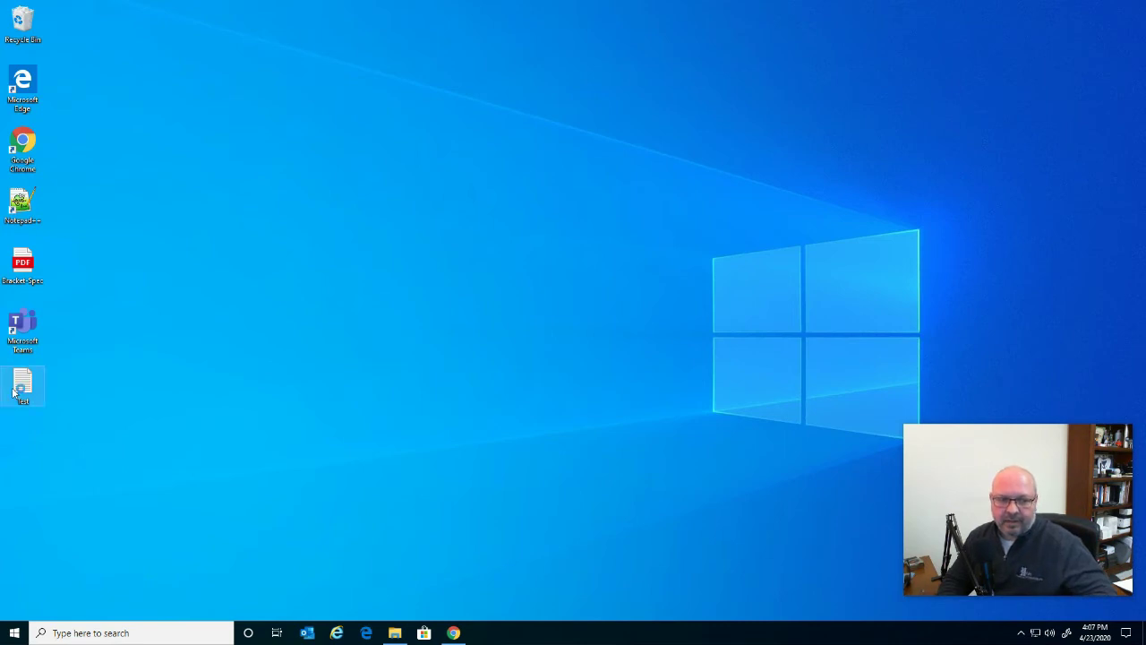
Open and close Test.txt, then try a new desktop text document and cancel the access-denied prompt
double_click(18, 387)
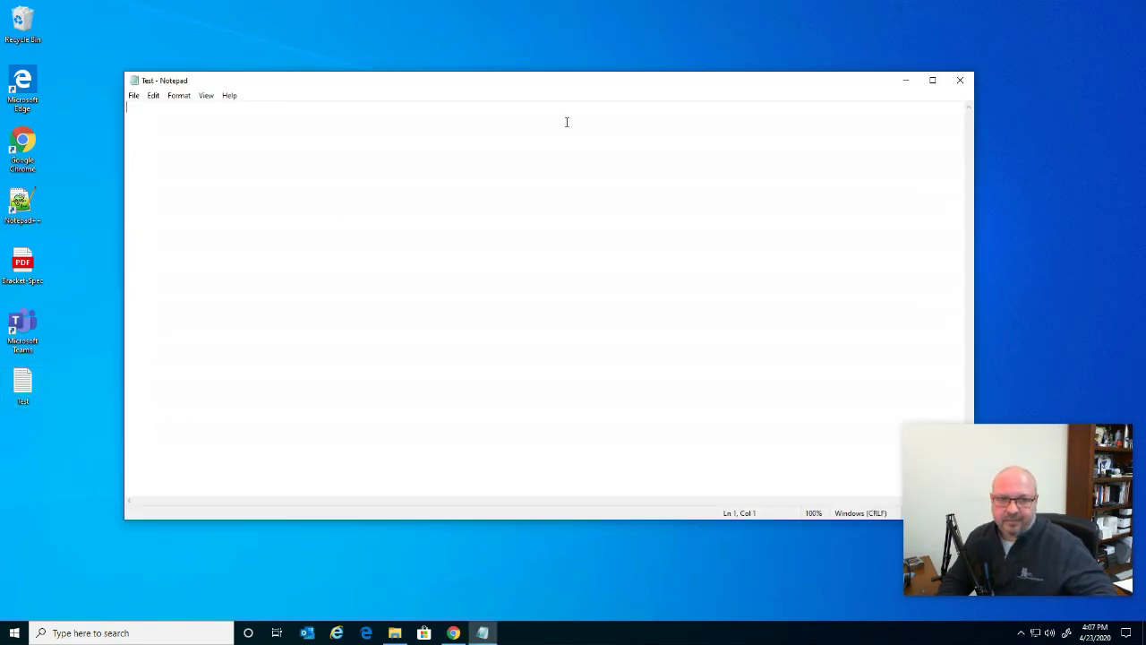
left_click(954, 81)
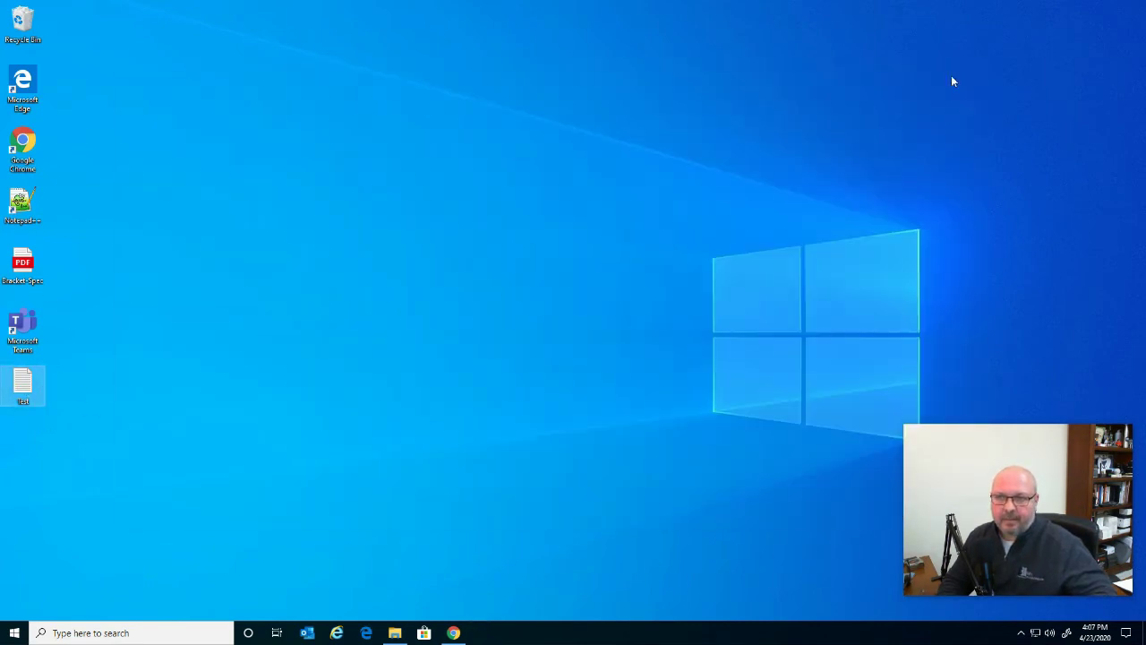
right_click(264, 318)
mouse_move(309, 411)
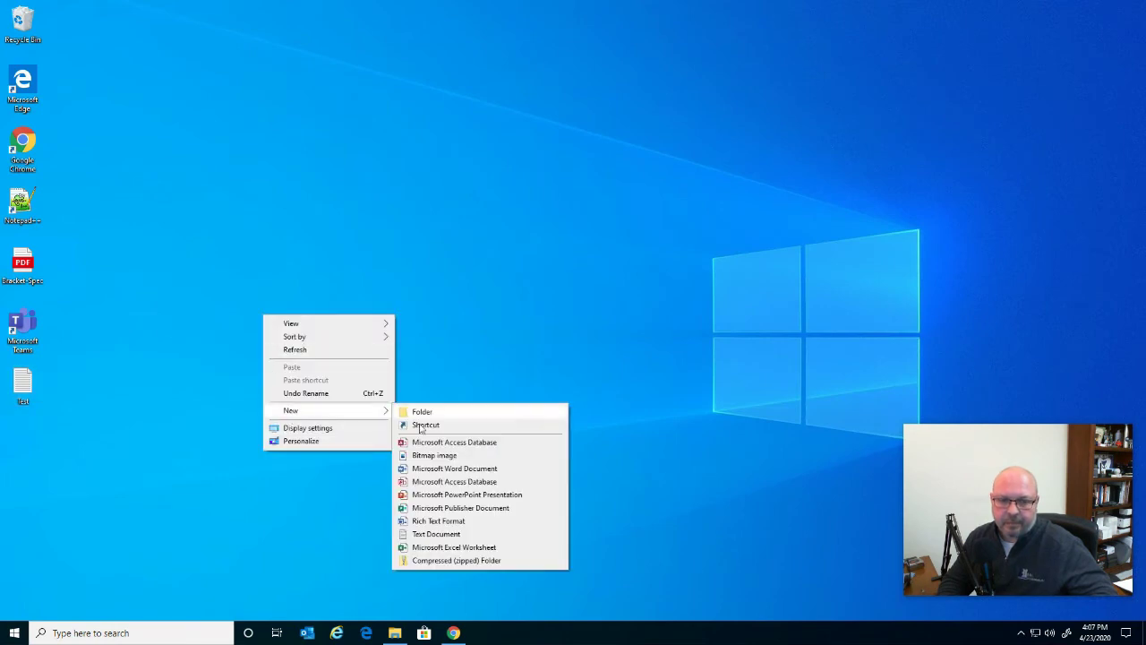
left_click(417, 533)
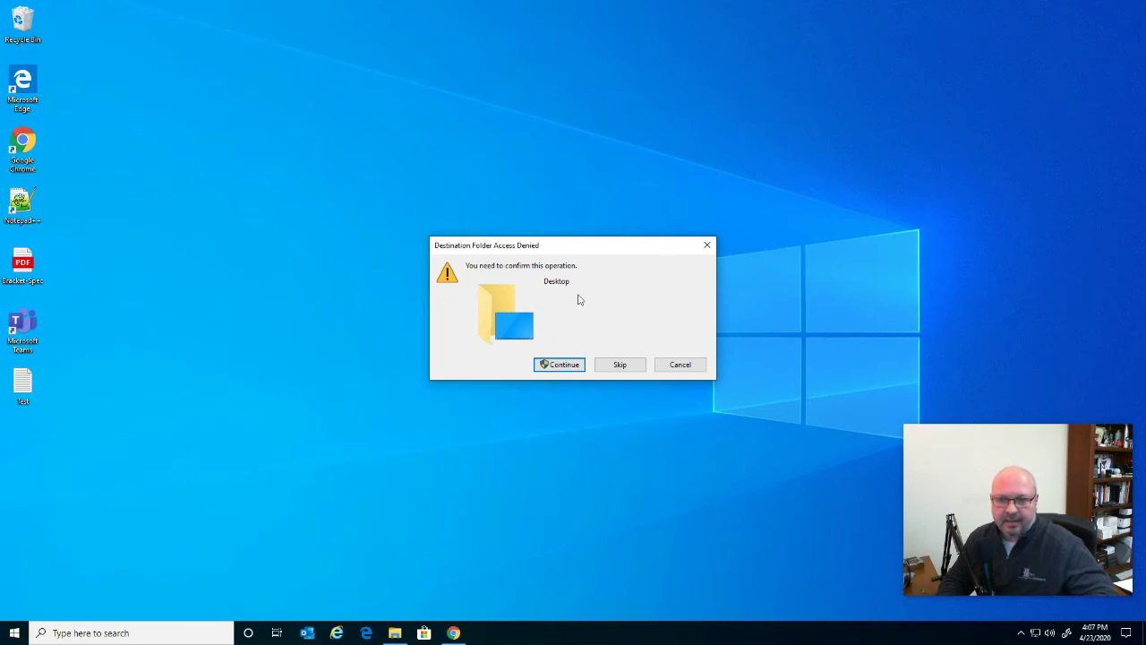
left_click(679, 367)
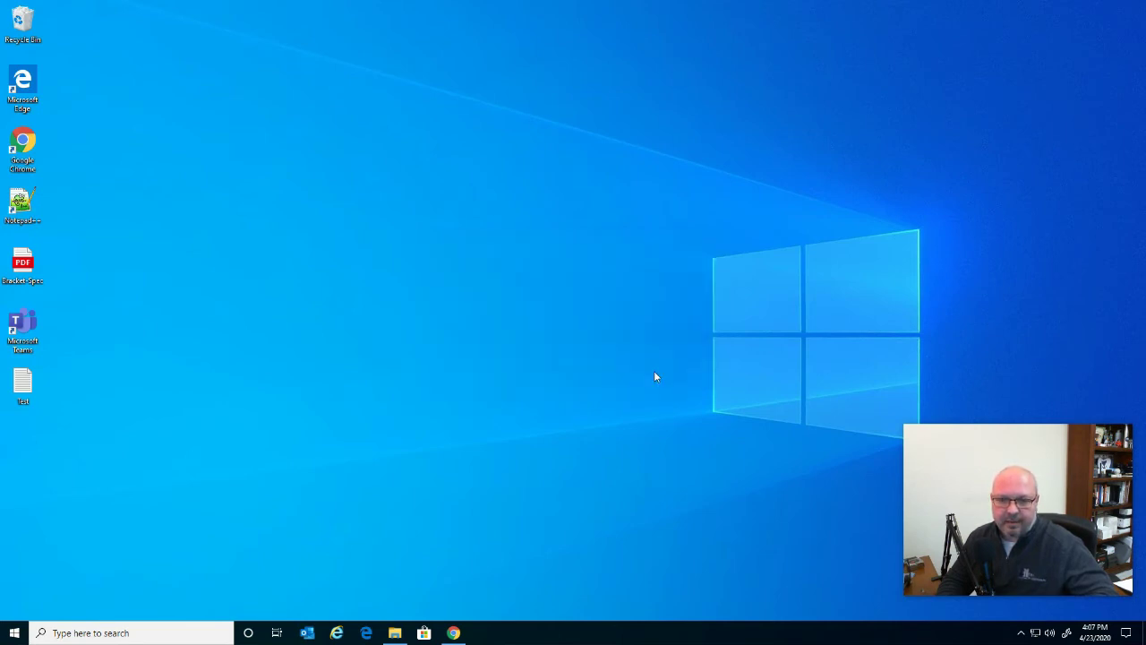
Launch Excel, start a blank workbook and type 'dd' in cell A3
left_click(14, 632)
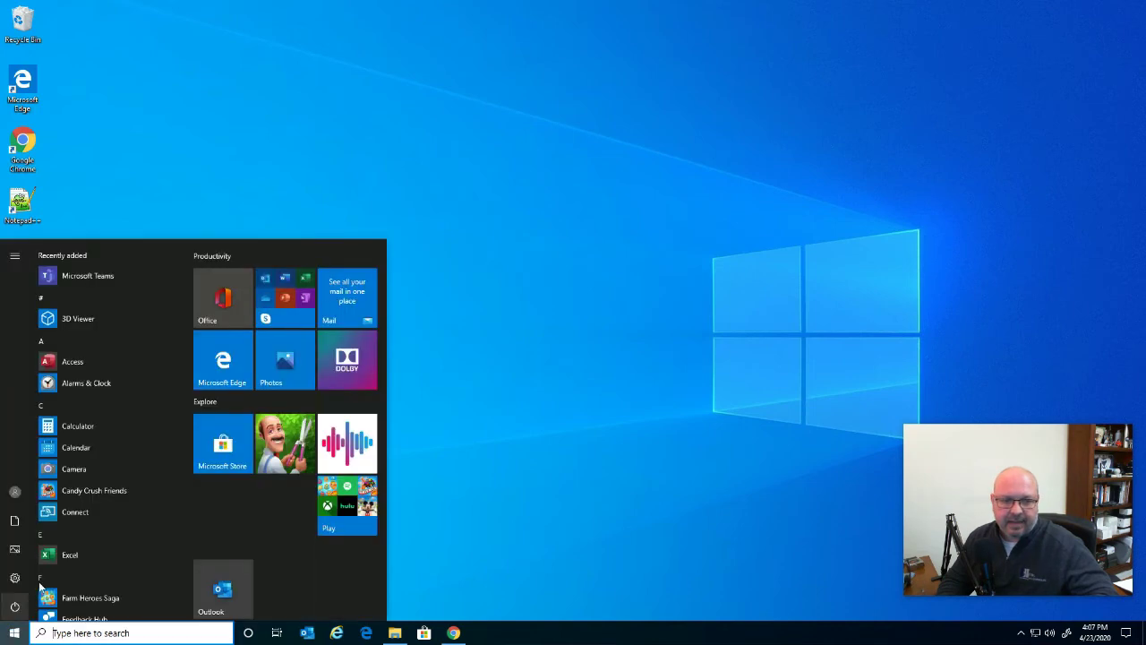
key("Escape")
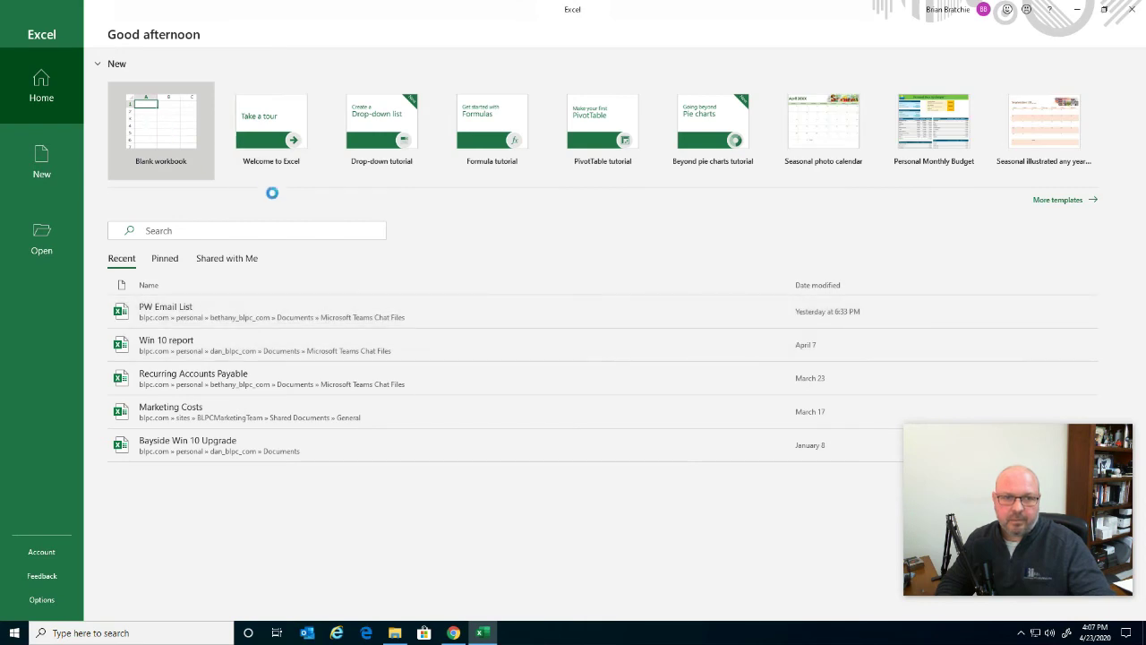
key("Return")
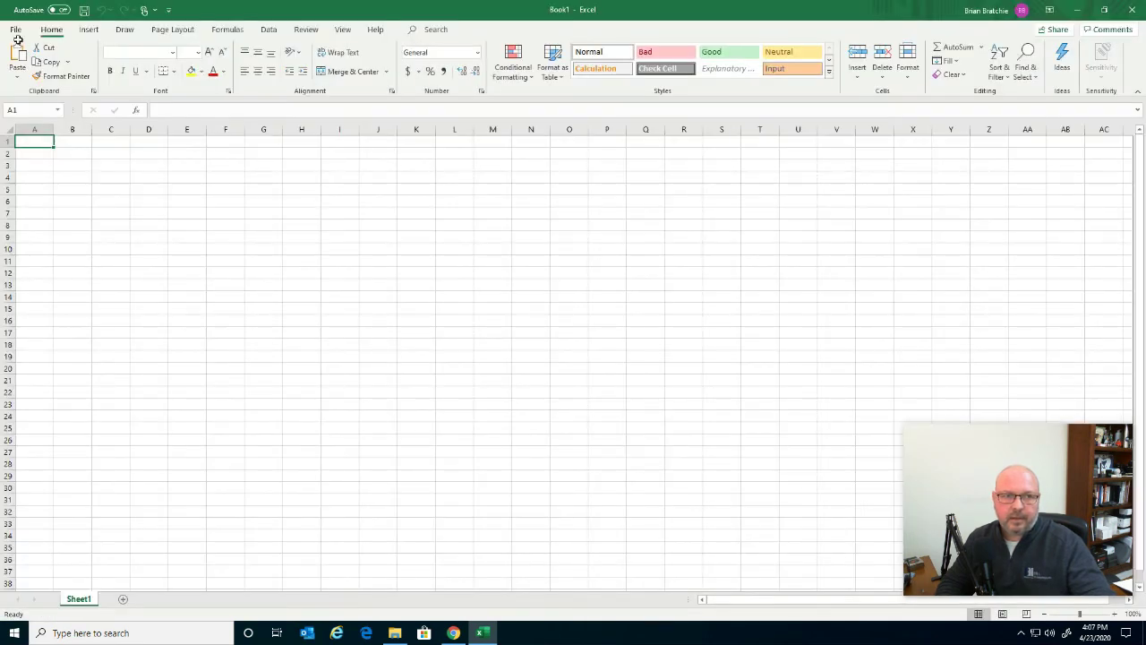
left_click(41, 162)
type("dd")
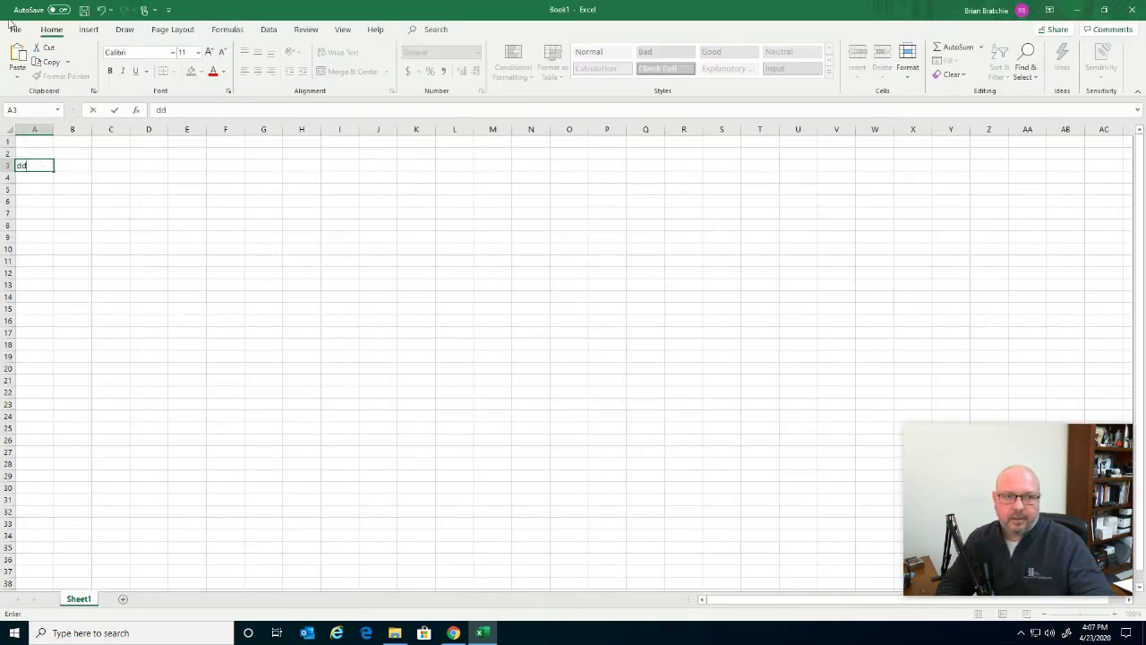
Save the workbook as Book1 to the Desktop through Save As, then minimize Excel
left_click(16, 29)
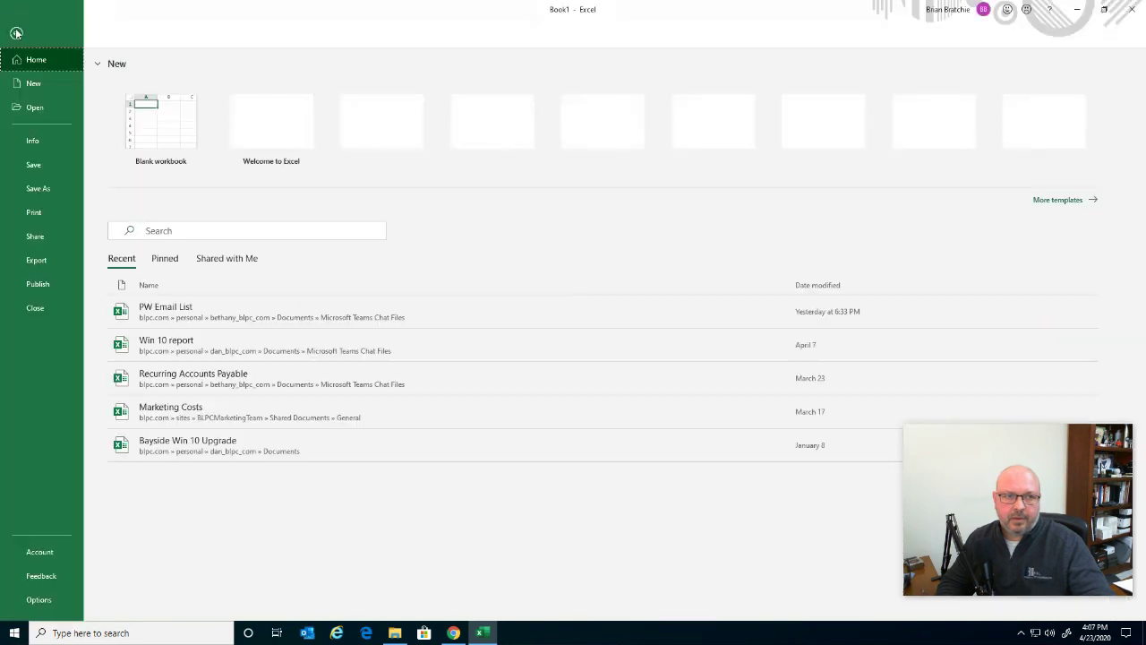
left_click(38, 190)
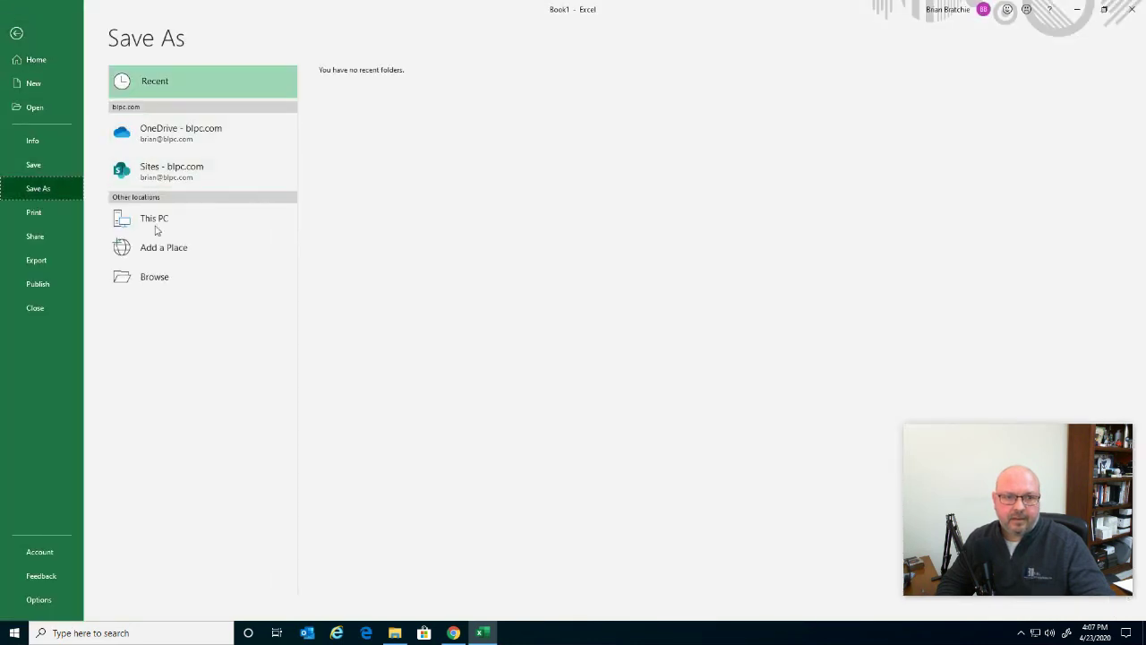
left_click(149, 279)
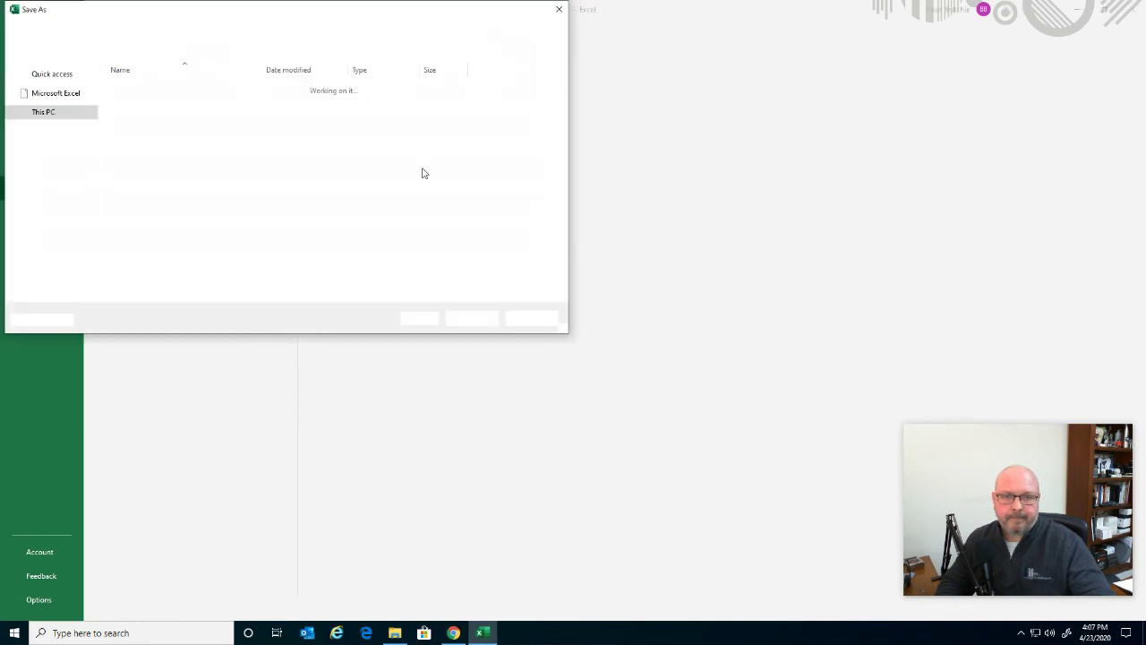
left_click(36, 70)
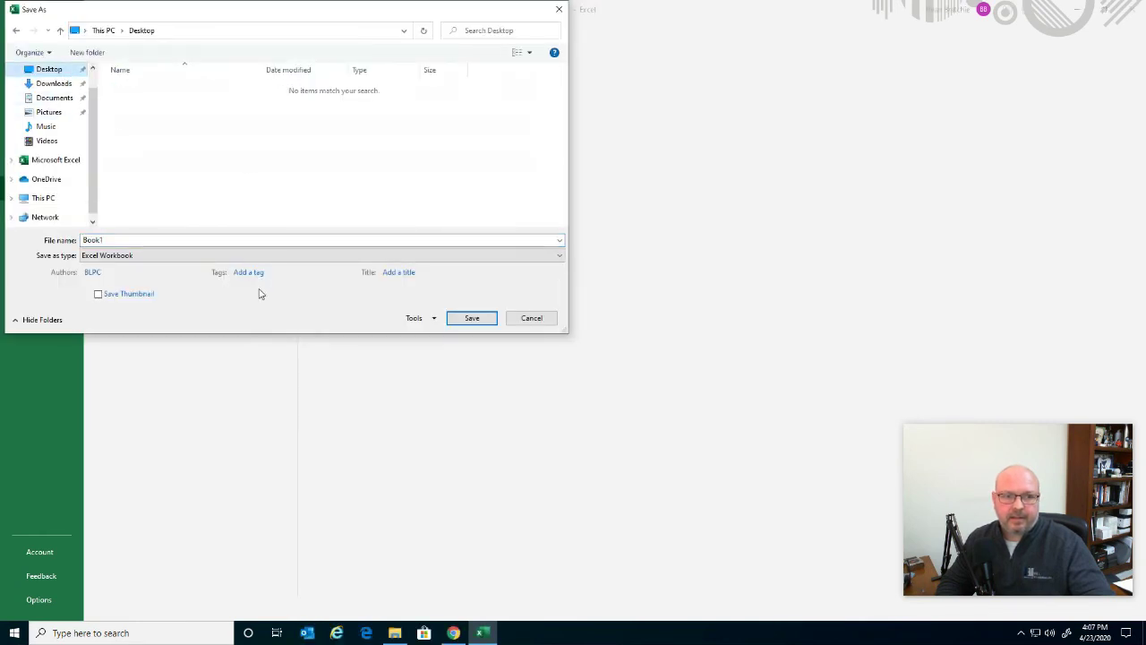
left_click(472, 318)
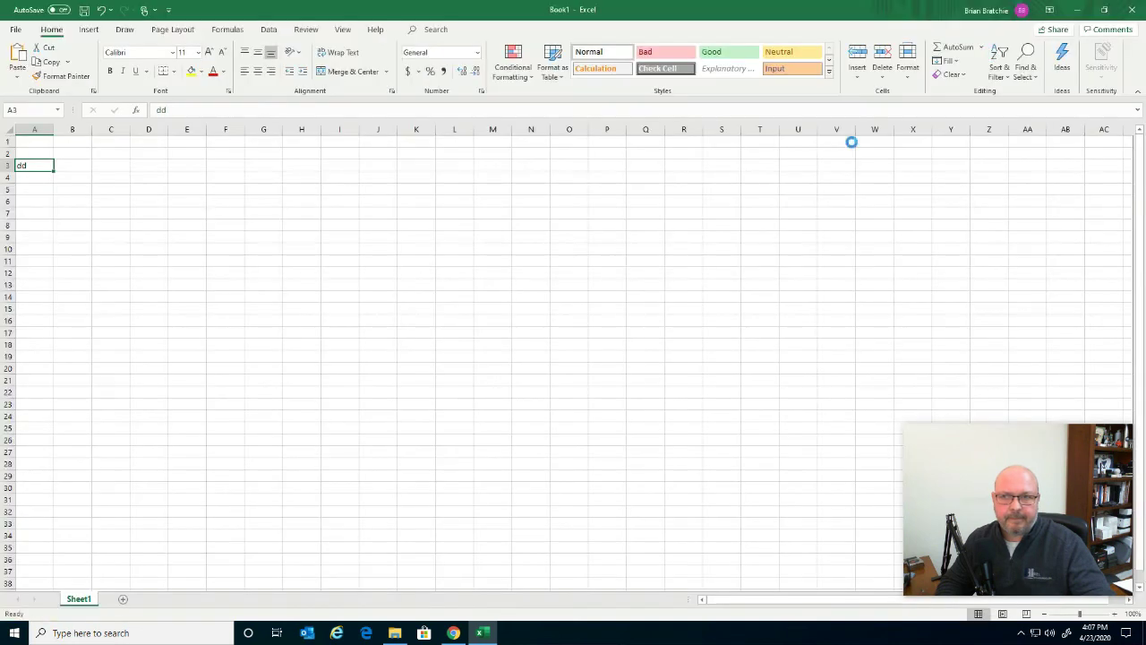
left_click(1077, 10)
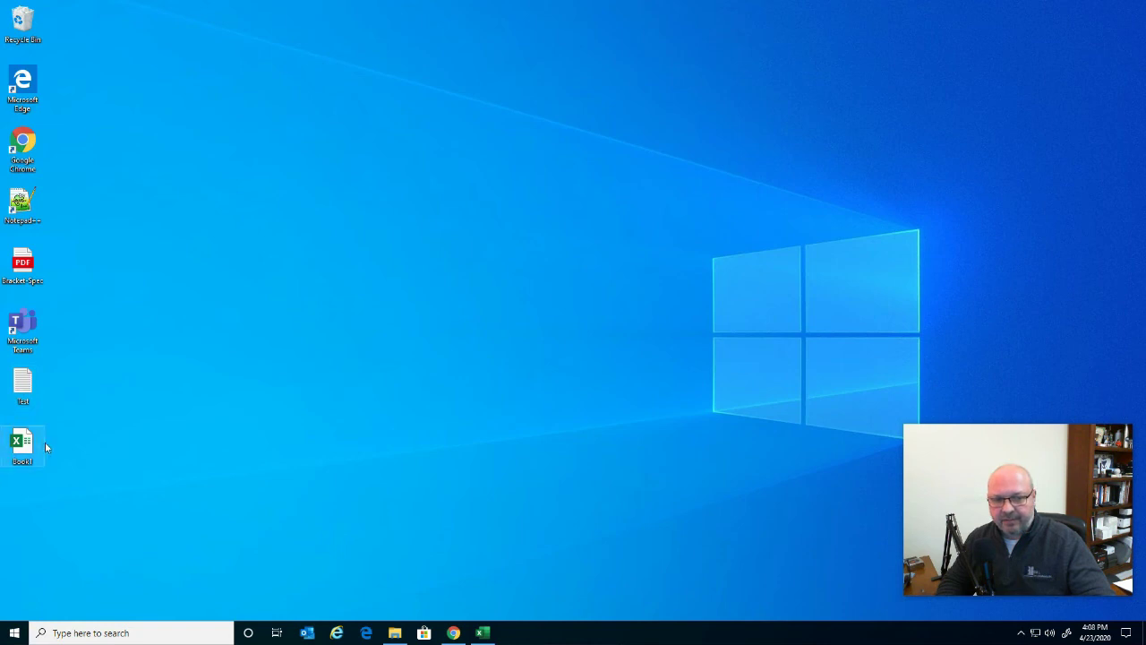
left_click(13, 632)
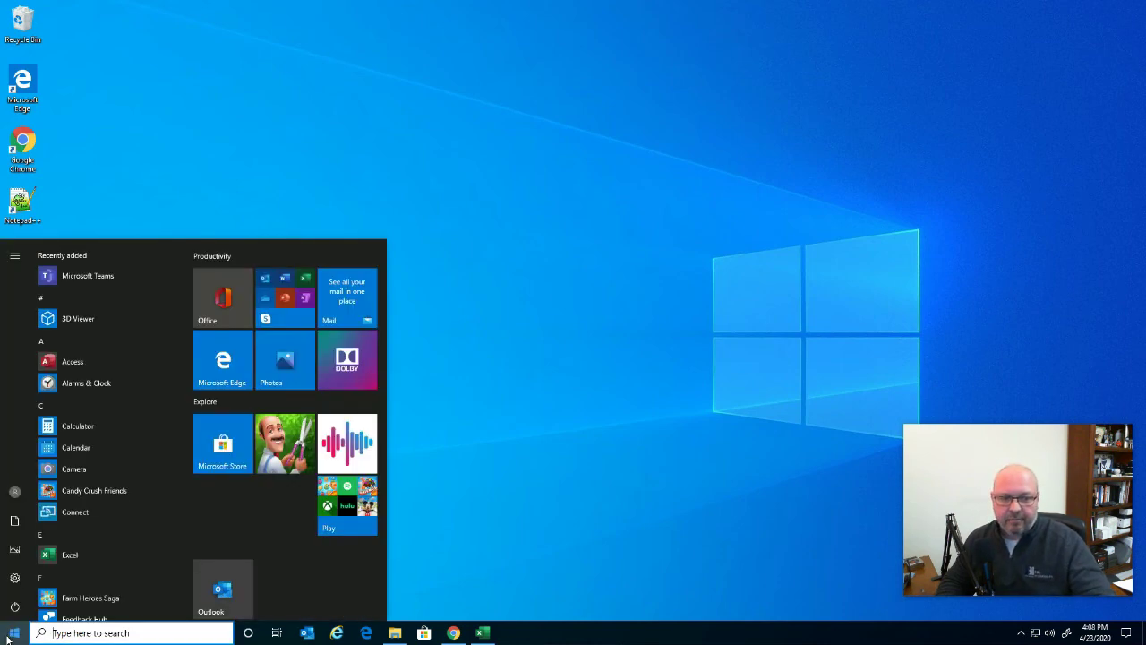
left_click(444, 508)
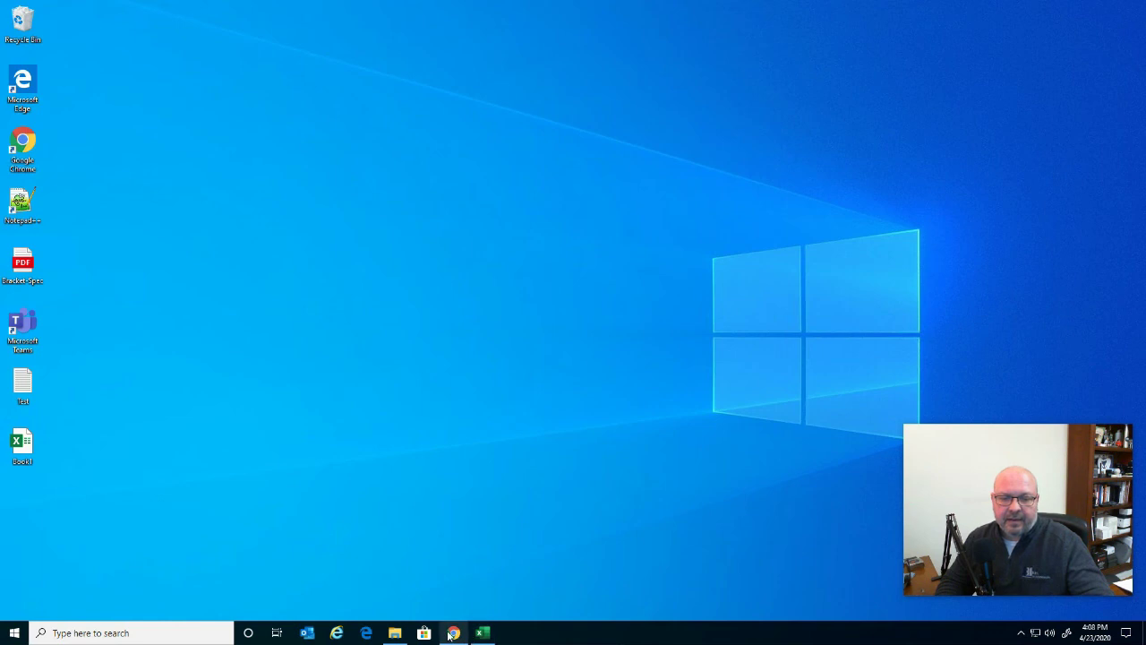
mouse_move(445, 637)
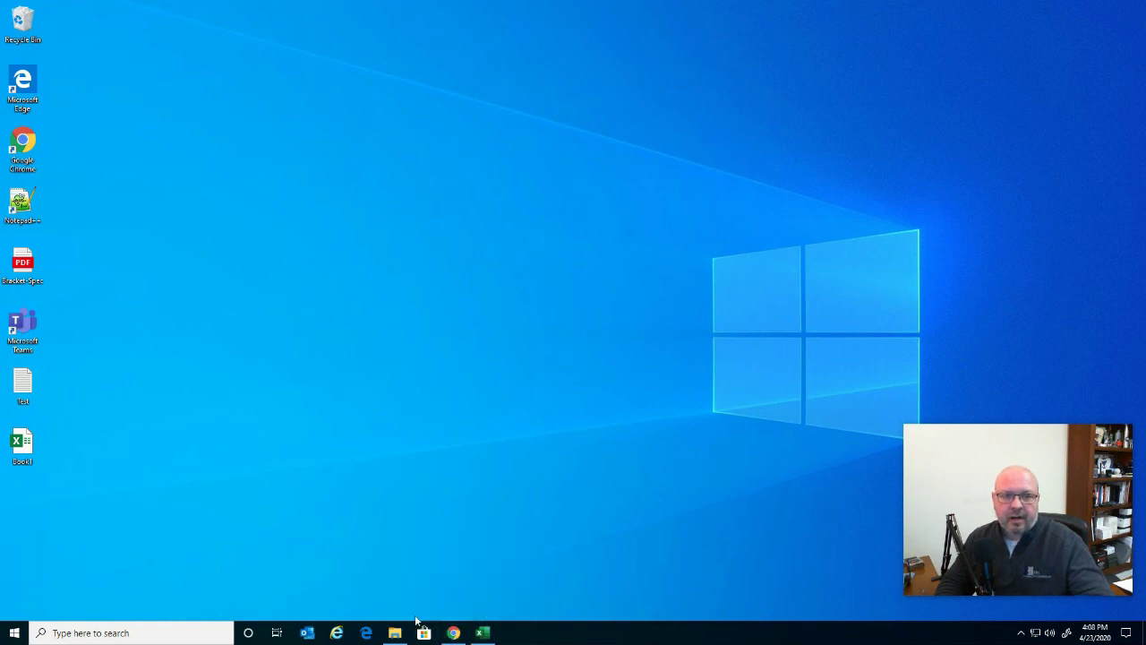